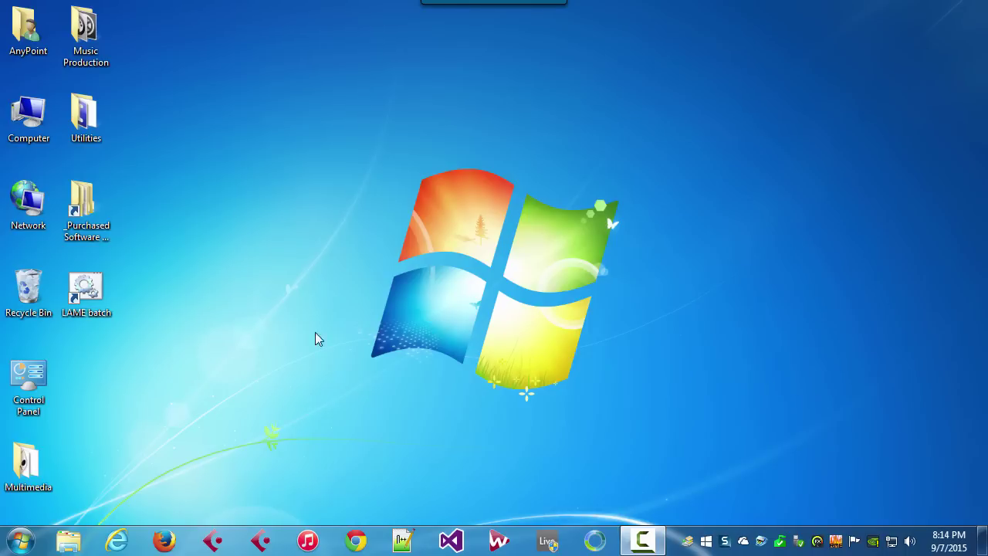
- In Internet Explorer, go to ultimateoutsider.com and open its Software page
left_click(120, 540)
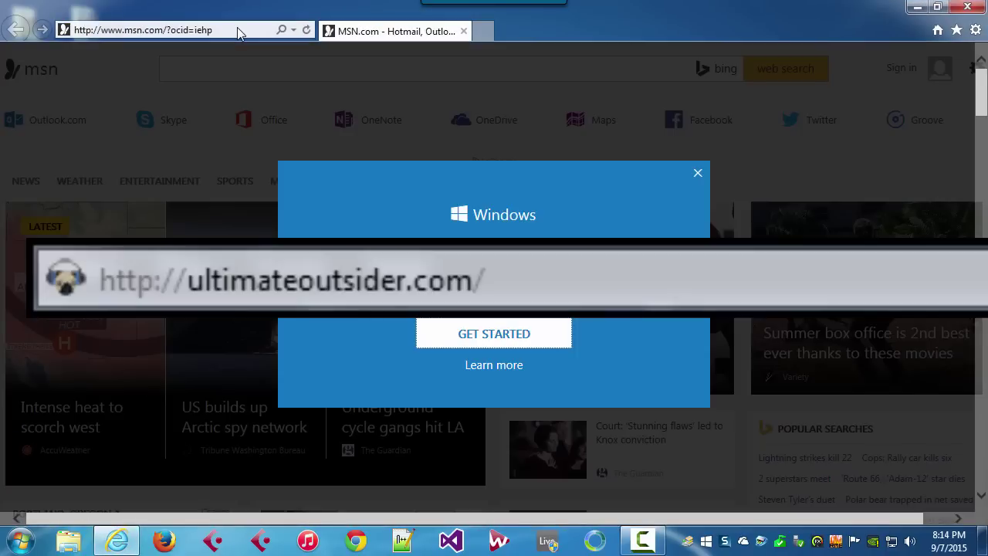
left_click(237, 28)
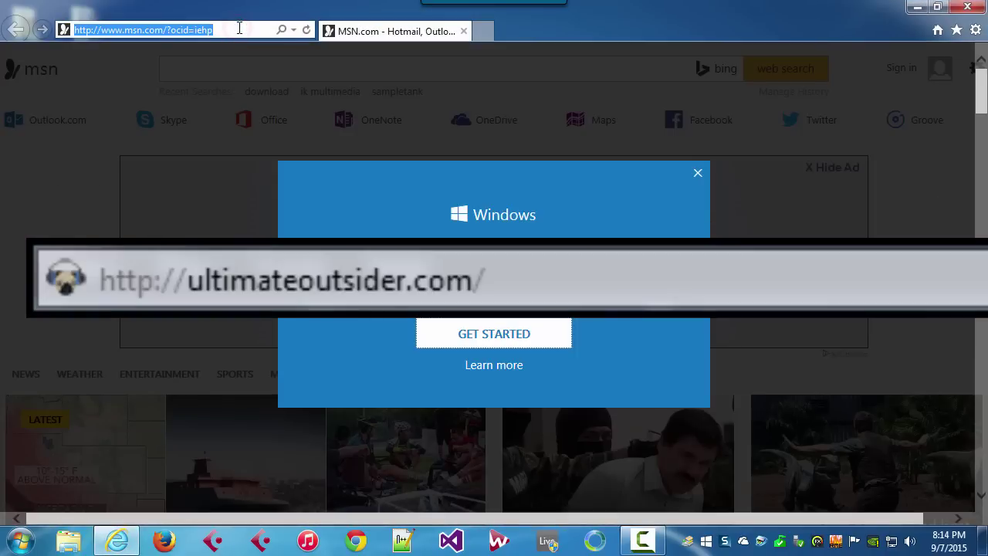
type("http://ultimateoutsider.com/")
key("Return")
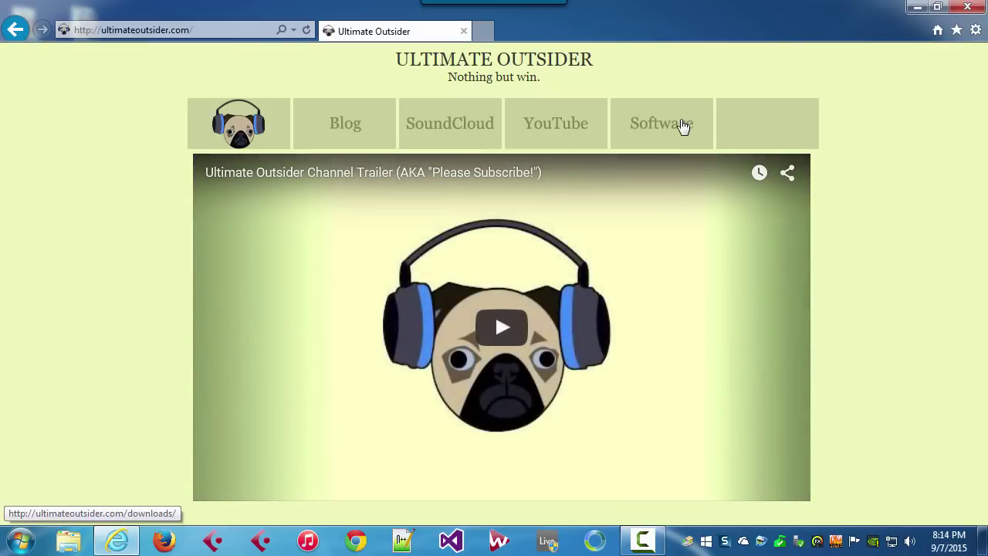
left_click(678, 126)
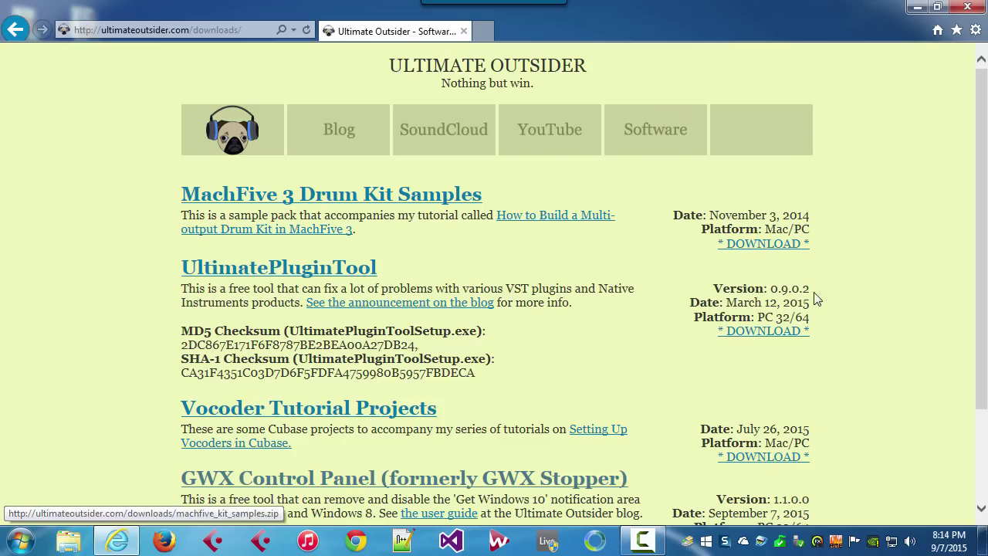
- Download and save GWX_control_panel.exe, then show it in the Downloads folder
scroll(862, 249, "down", 2)
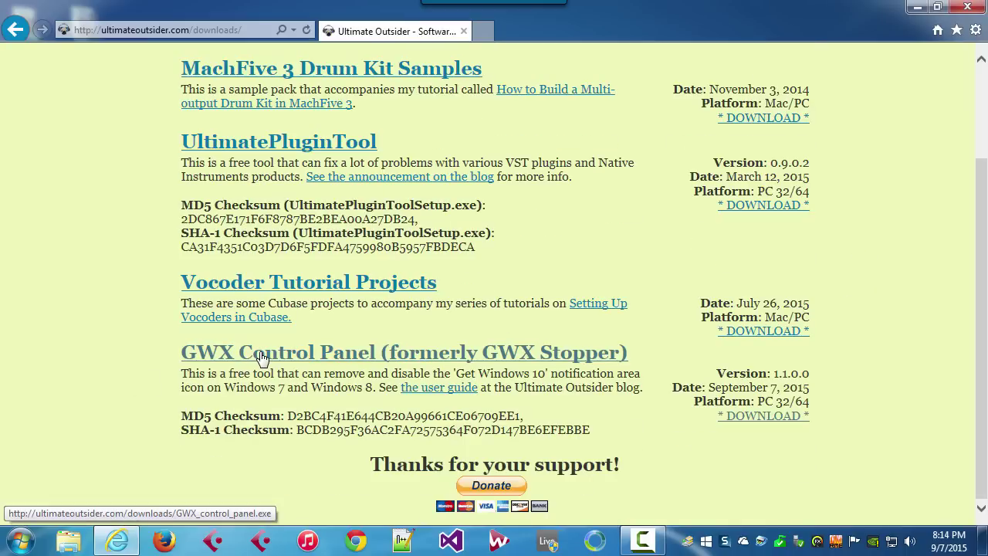
left_click(765, 417)
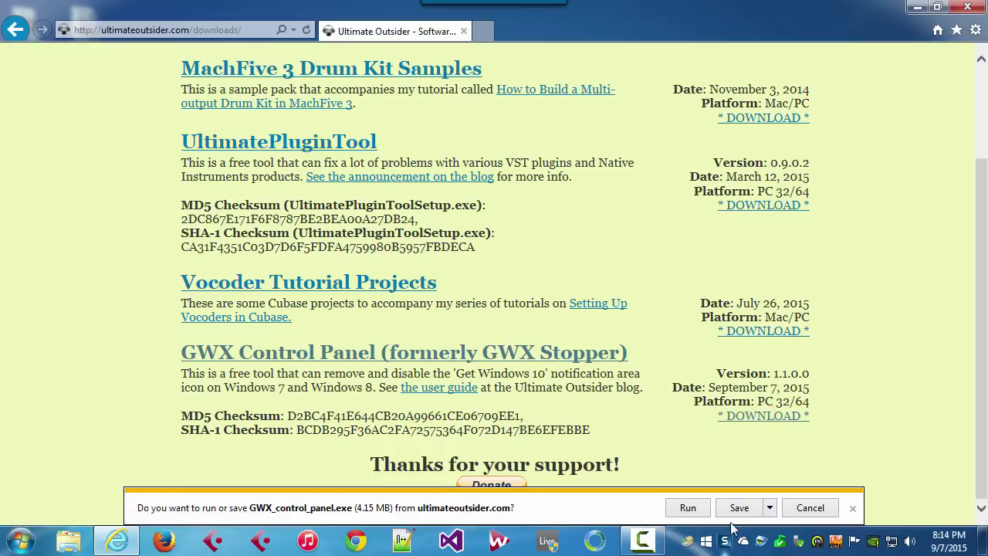
left_click(743, 510)
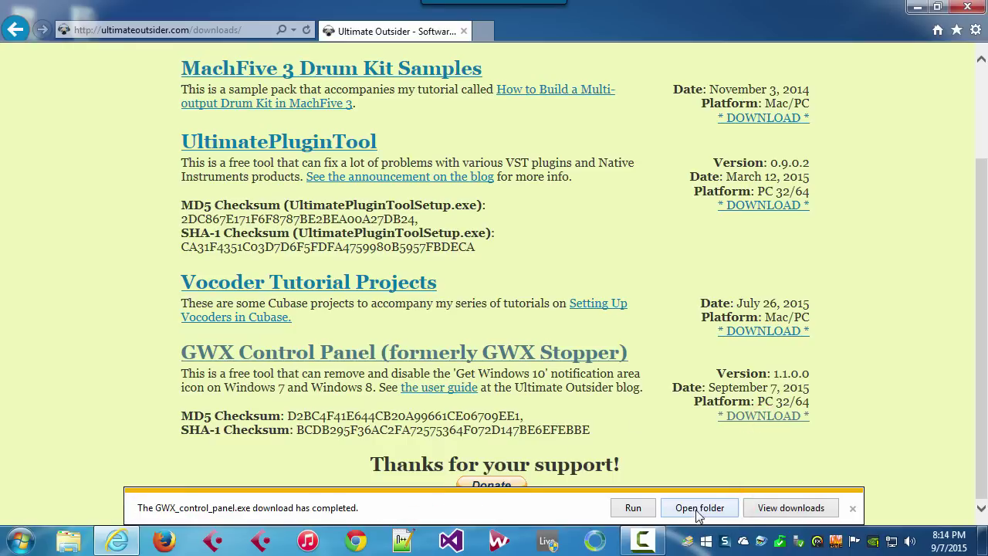
left_click(799, 509)
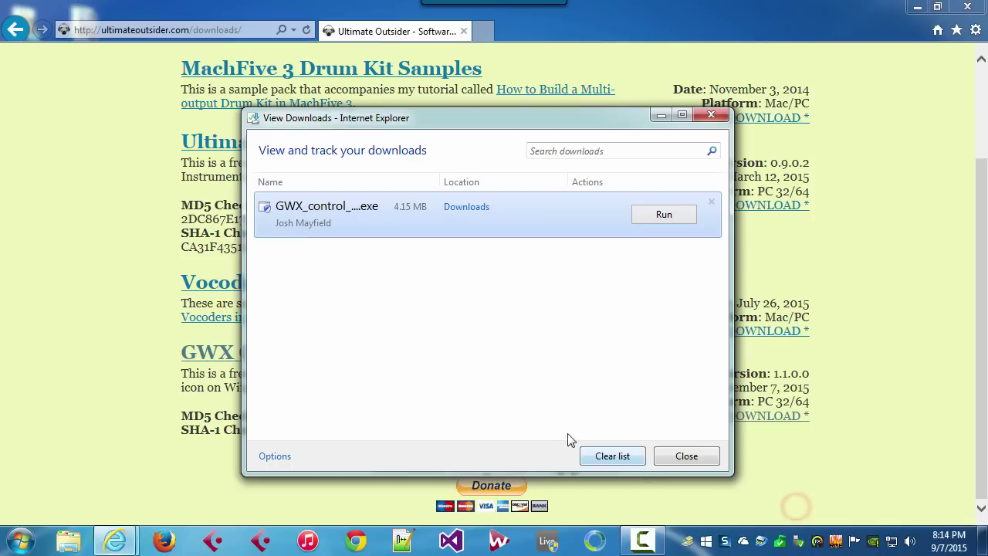
left_click(465, 207)
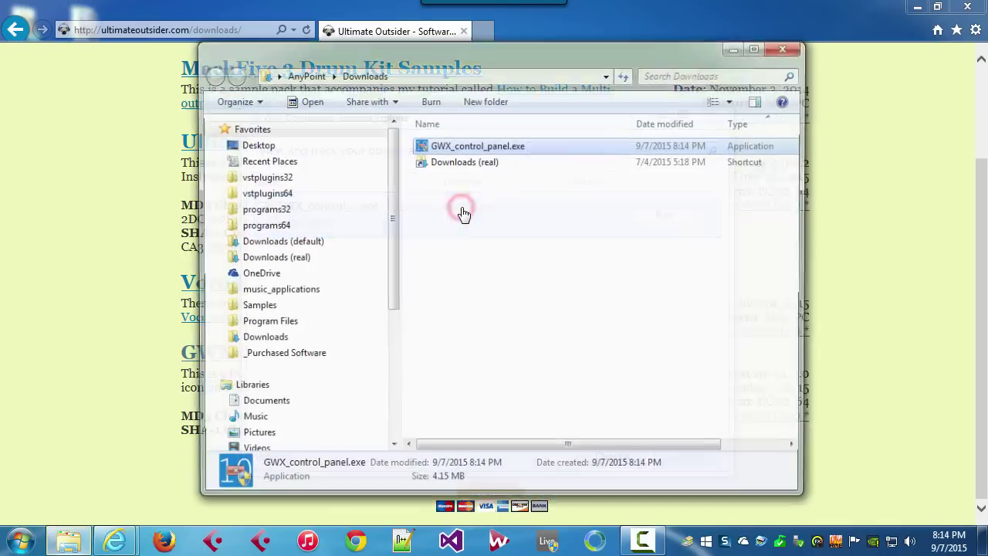
- Close Internet Explorer, run GWX_control_panel.exe, allow it through UAC and accept the license terms
left_click(975, 8)
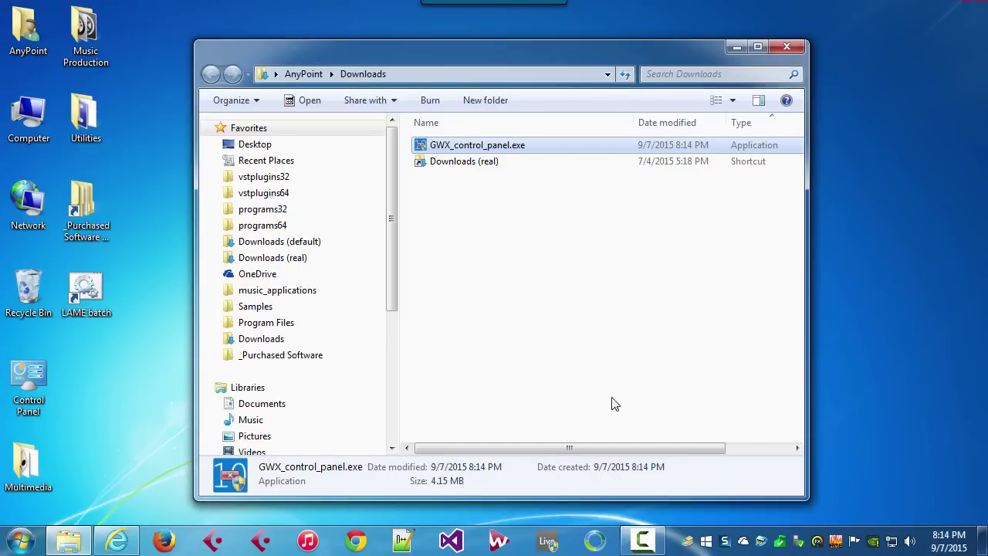
double_click(500, 146)
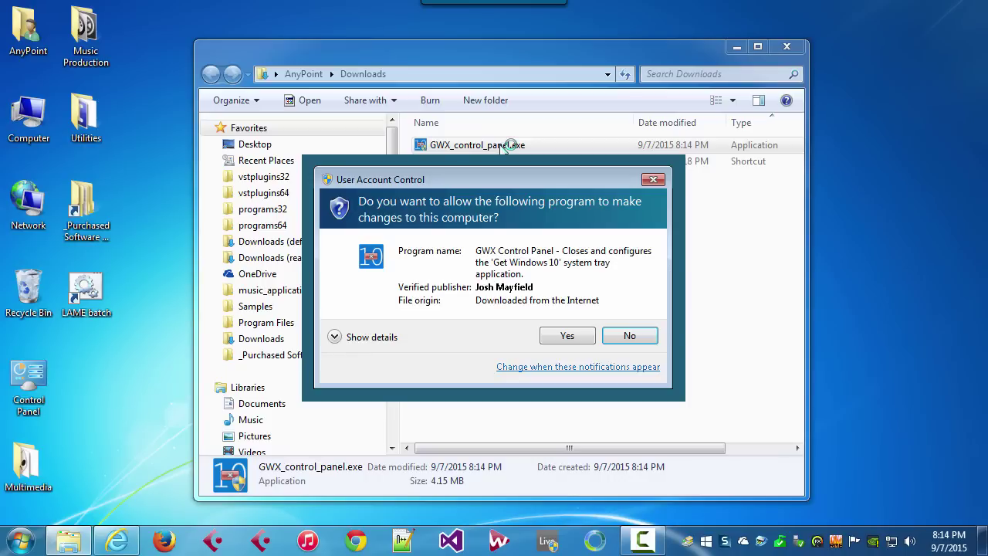
key("alt+y")
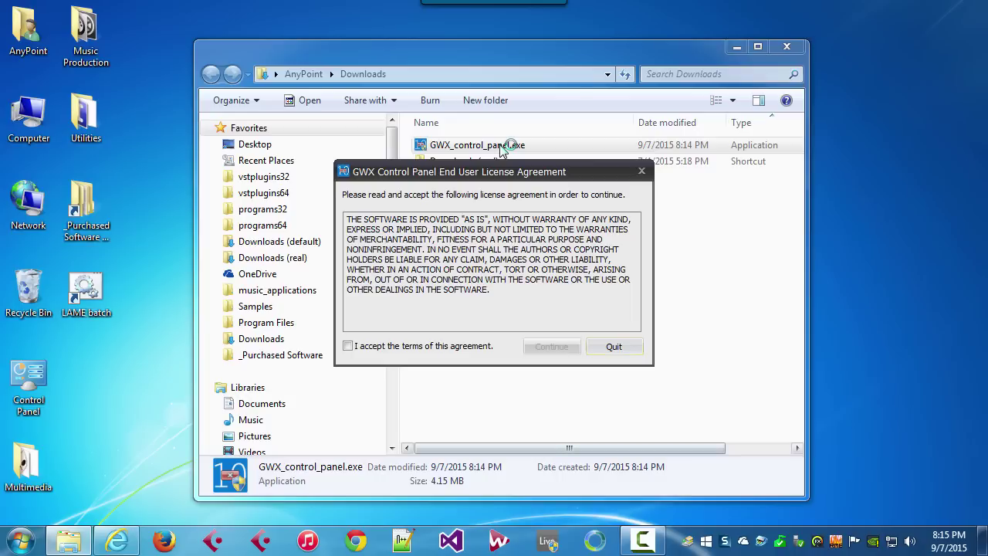
key("space")
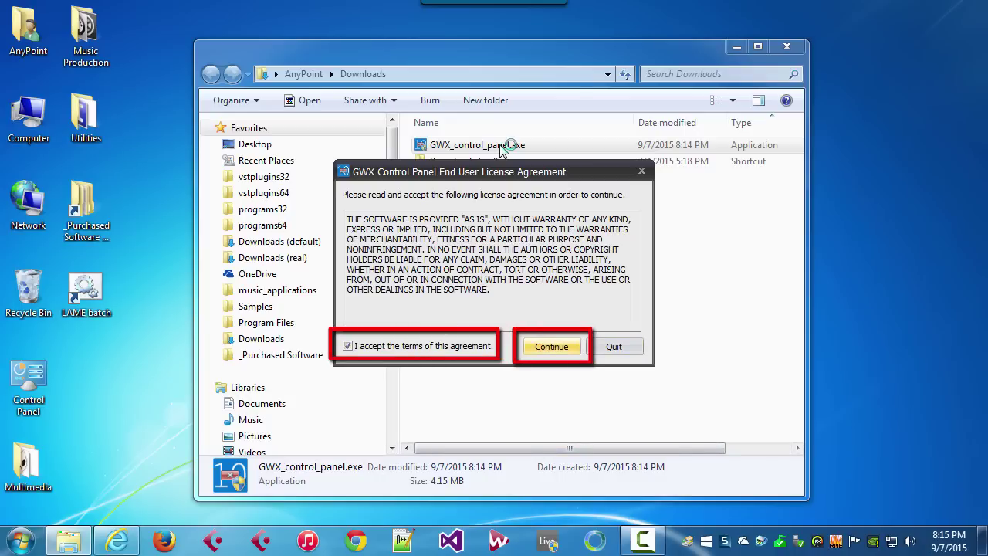
key("Return")
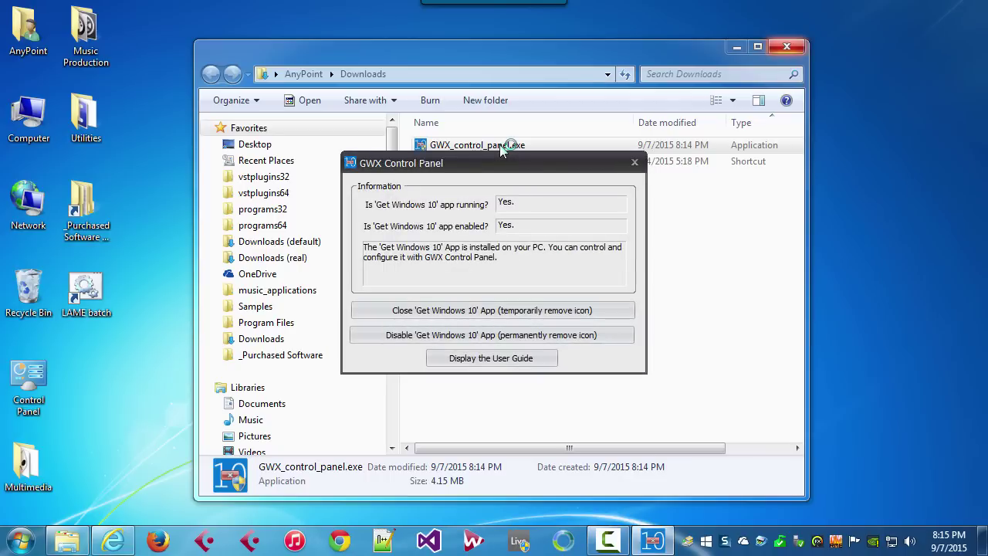
- Close the Downloads folder window and the View Downloads list
left_click(789, 46)
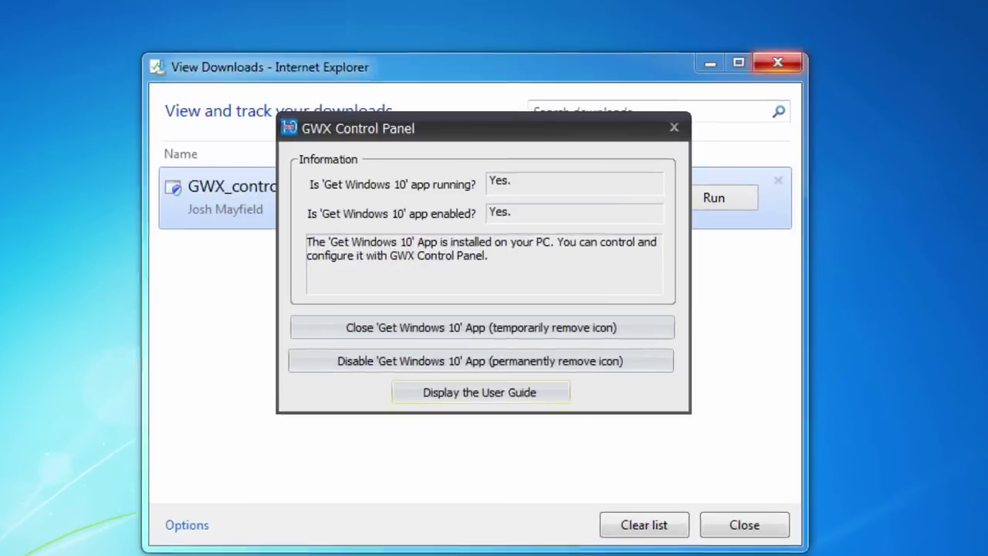
left_click(778, 62)
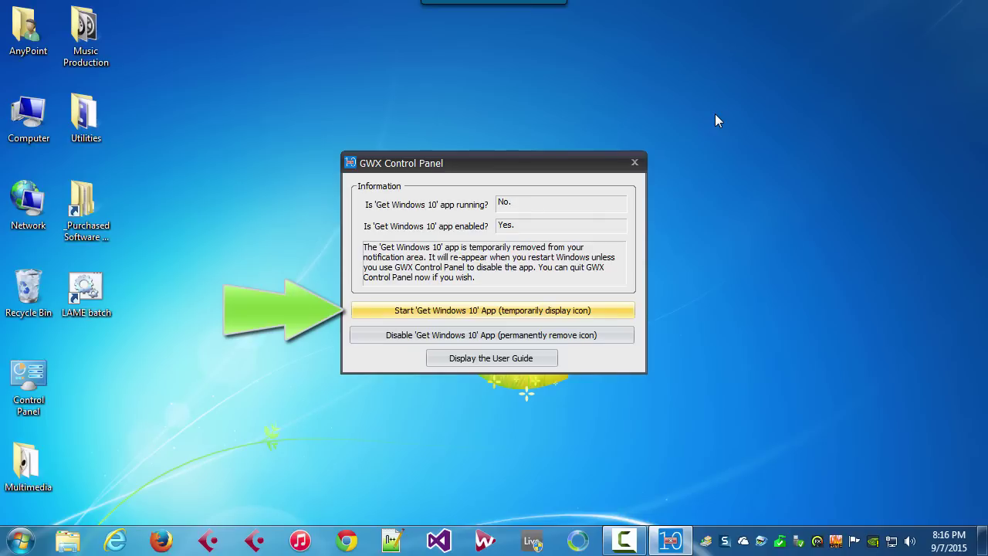
- Restart the Get Windows 10 app, disable it permanently, then re-enable it to restore its icon
key("Return")
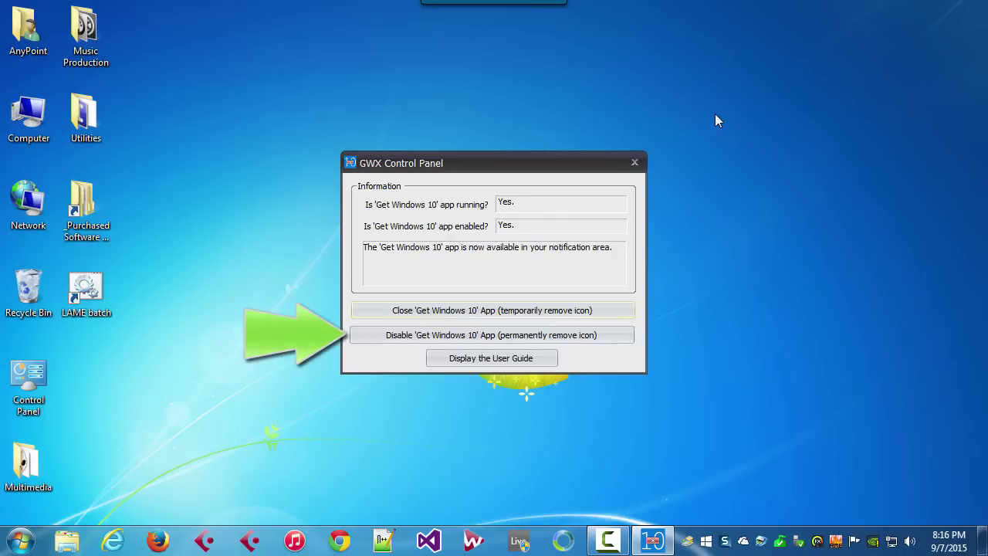
key("Tab")
key("space")
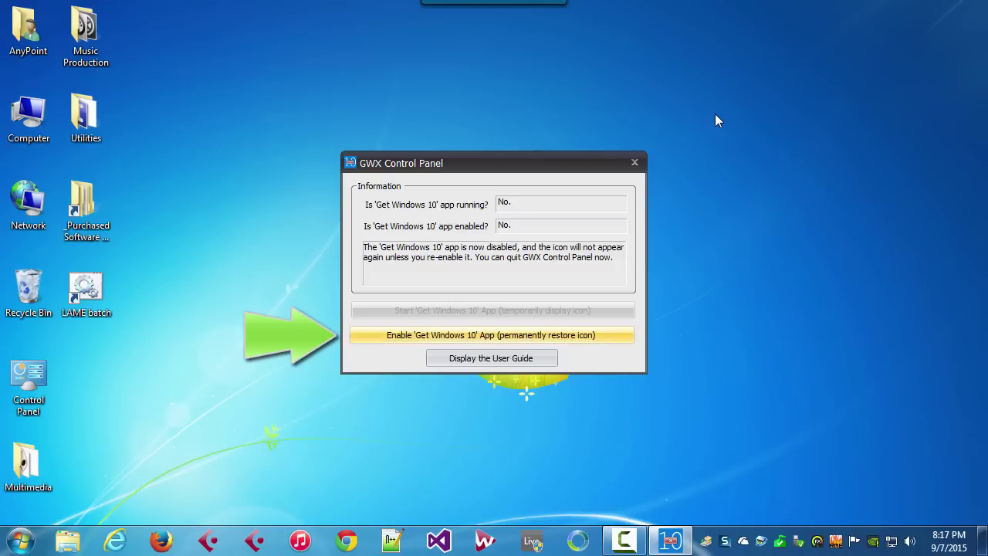
key("Return")
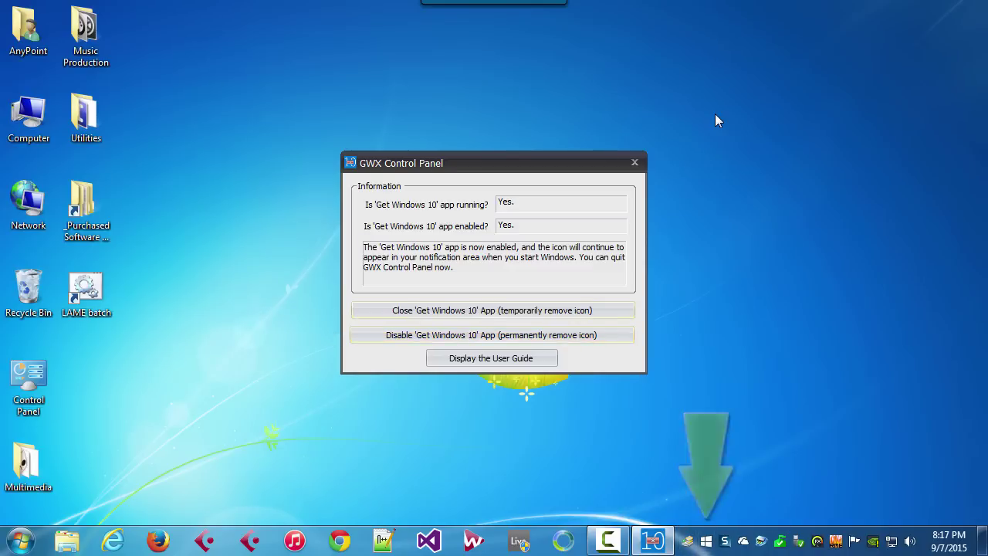
- View and close the Get Windows 10 upgrade window, disable the app, and display the User Guide
left_click(707, 540)
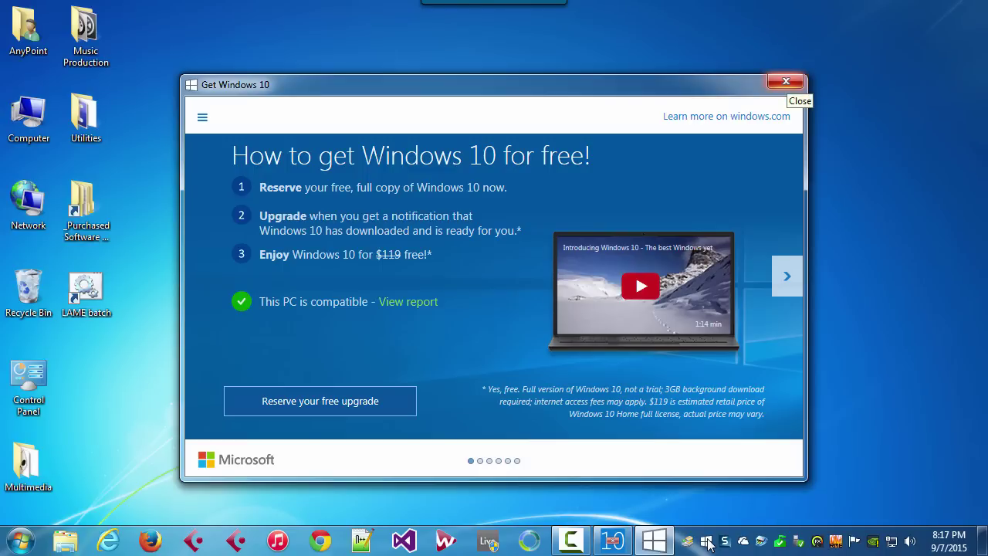
left_click(786, 82)
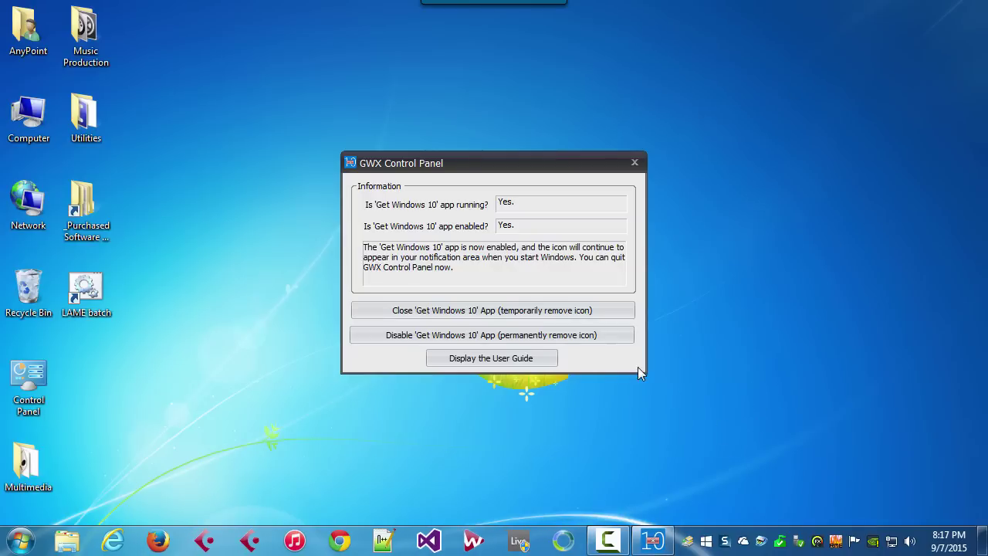
left_click(600, 339)
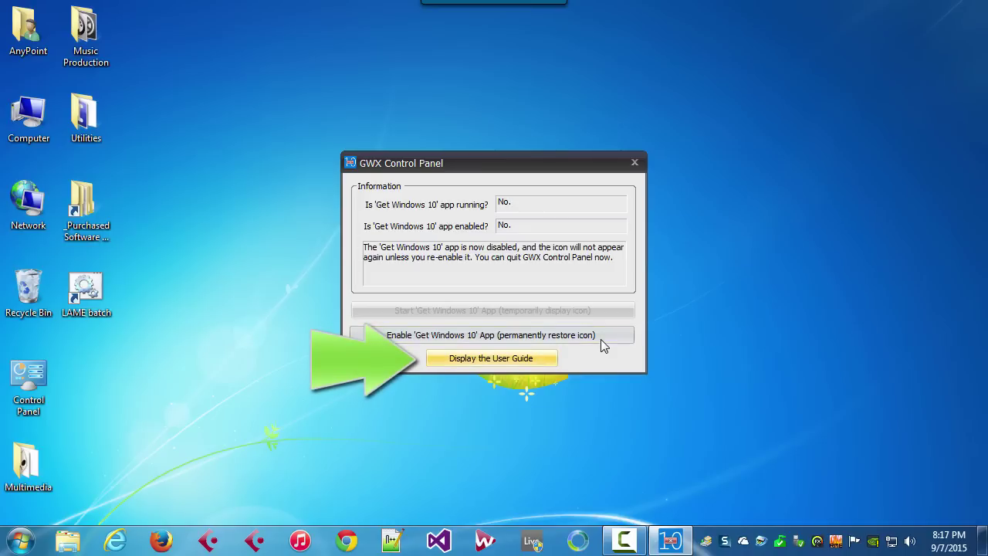
key("Return")
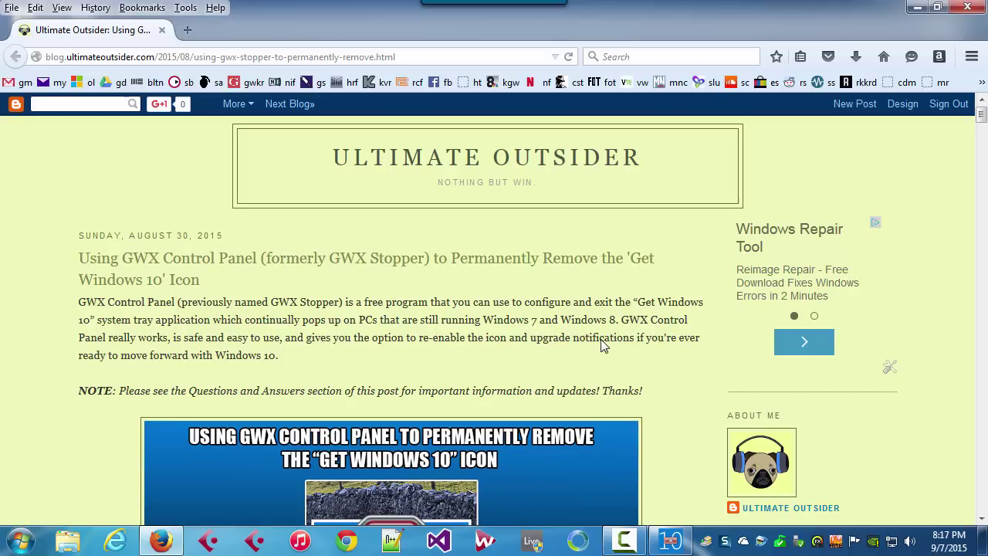
- Scroll the user guide blog post past the Questions and Answers to 'What do the buttons do?'
scroll(602, 345, "down", 6)
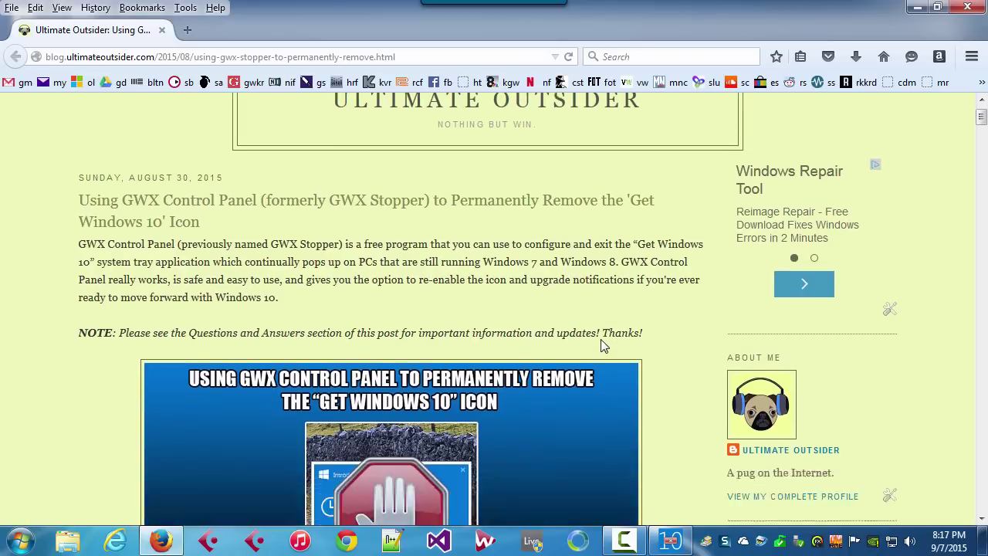
scroll(603, 345, "down", 3)
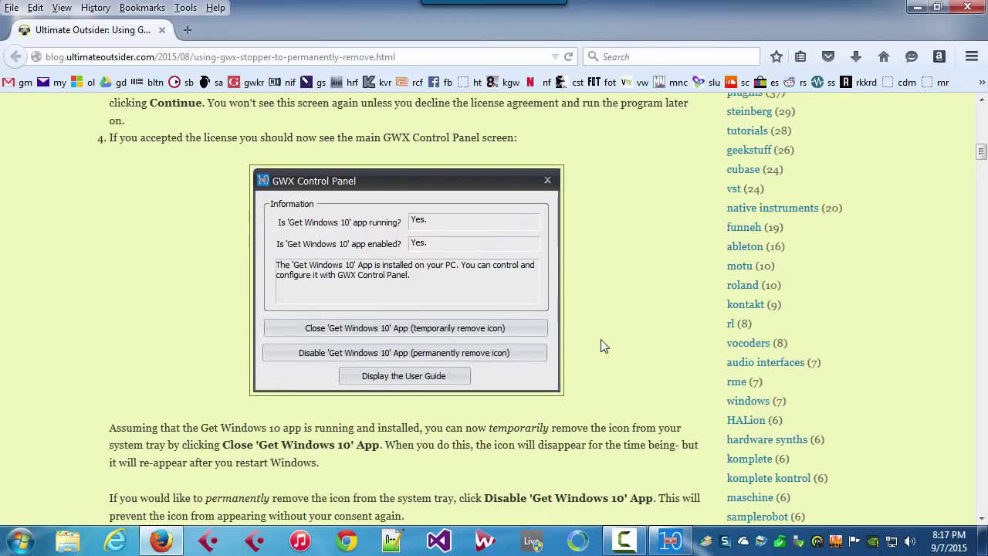
scroll(603, 346, "down", 2)
scroll(602, 345, "down", 3)
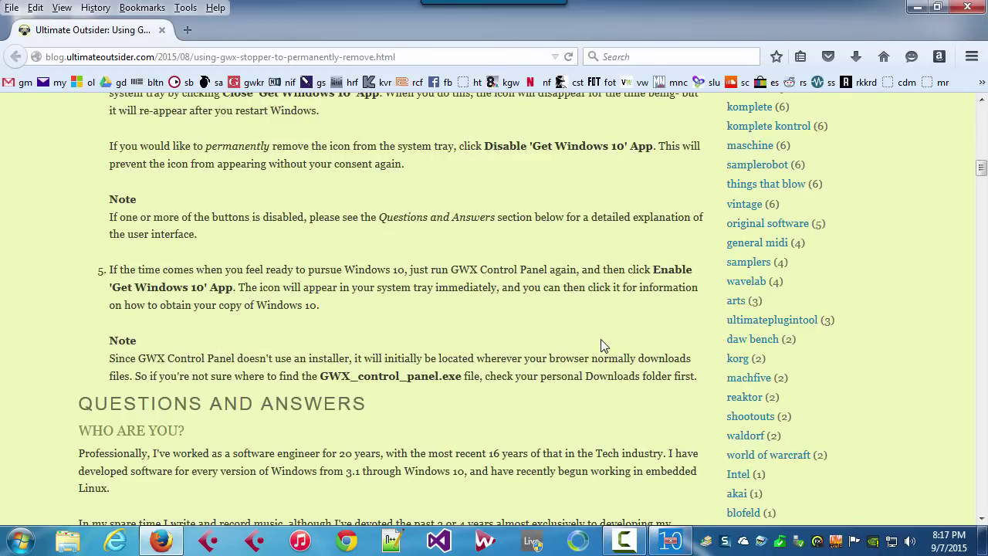
scroll(602, 345, "down", 2)
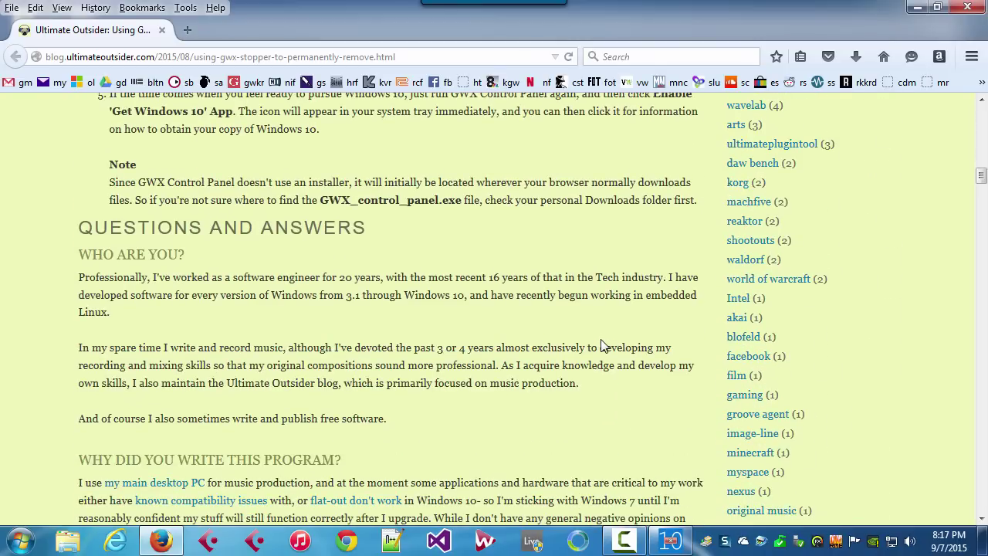
scroll(603, 345, "down", 8)
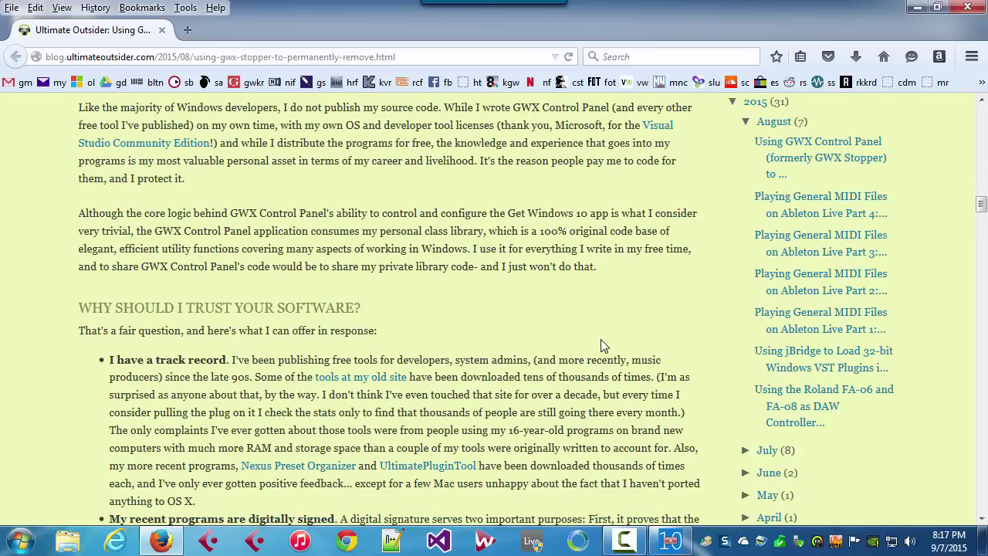
scroll(603, 346, "down", 8)
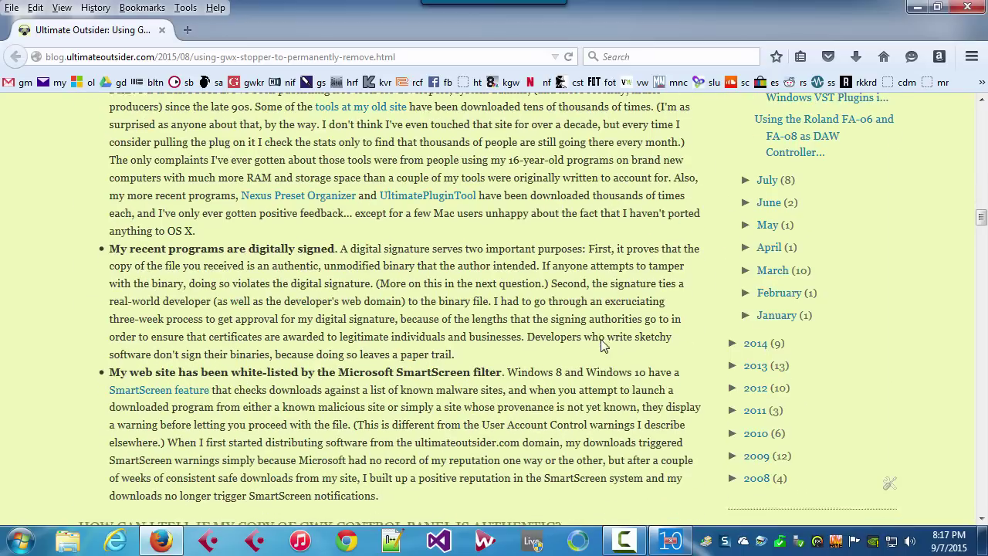
scroll(602, 345, "down", 12)
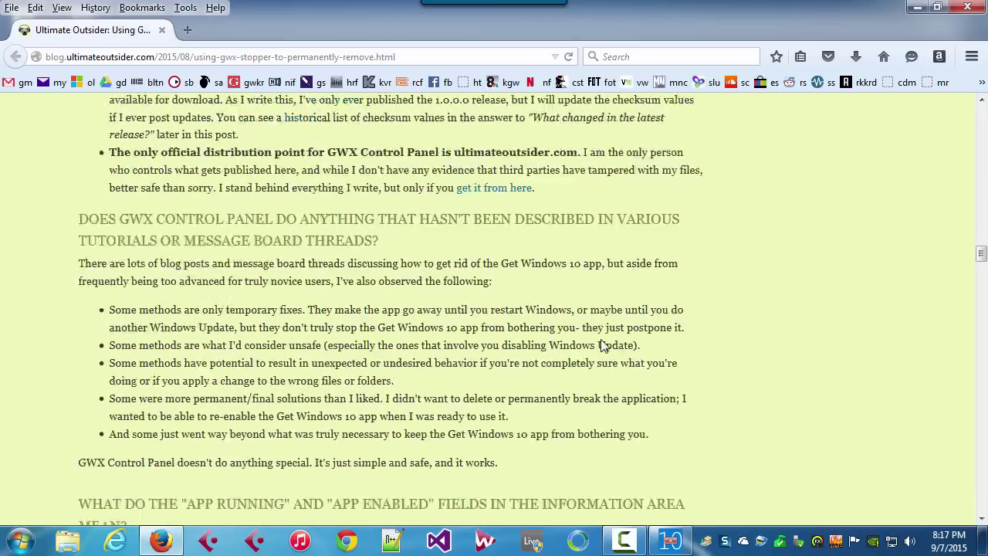
scroll(603, 345, "down", 2)
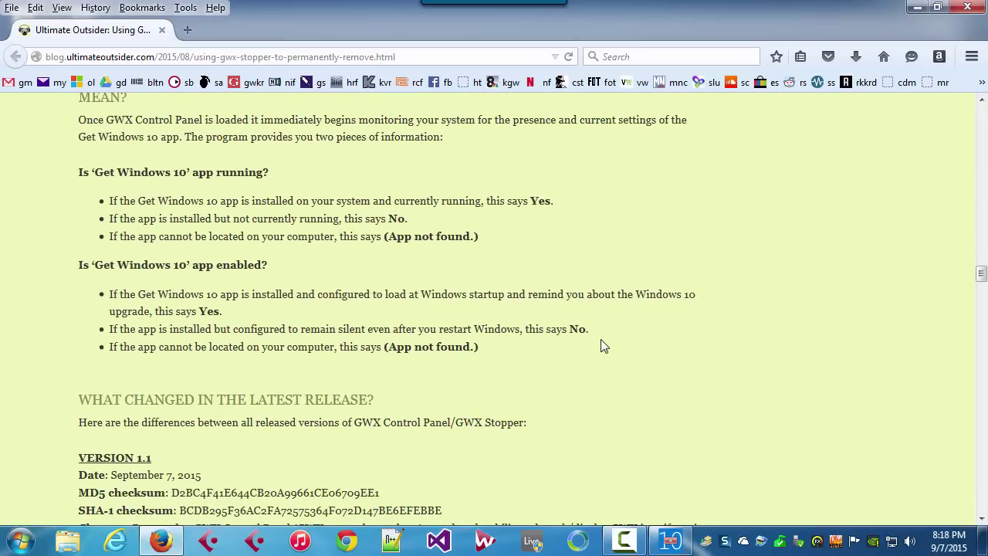
scroll(604, 346, "down", 2)
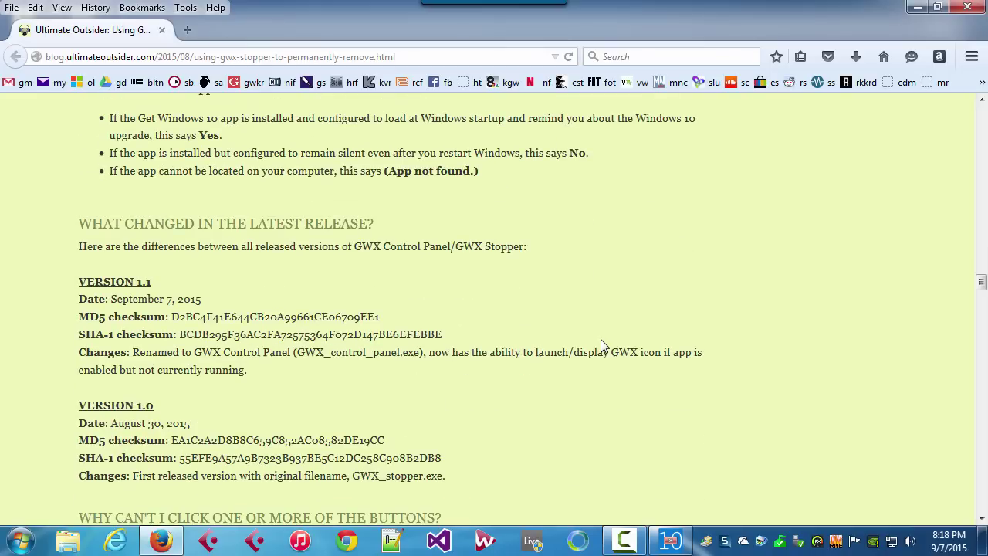
scroll(604, 345, "down", 5)
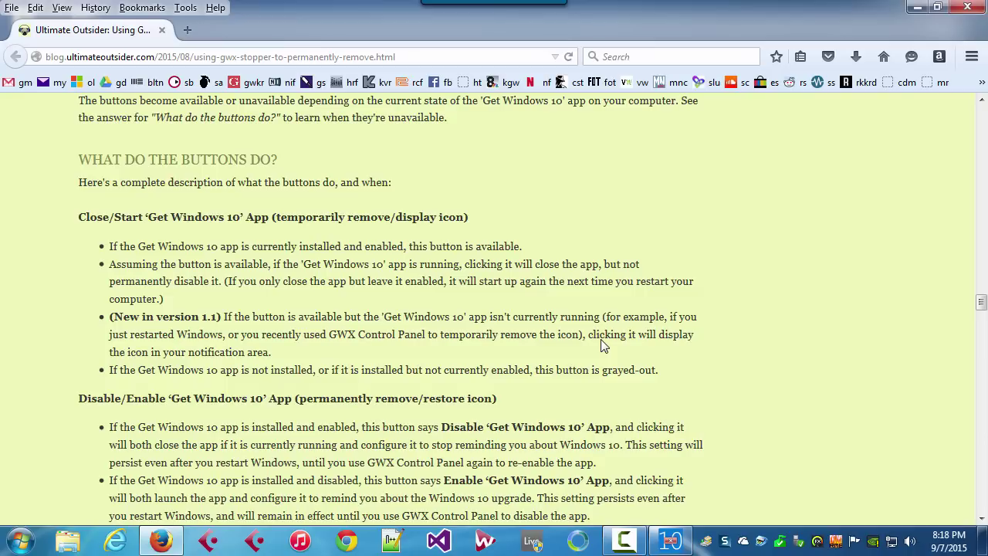
scroll(604, 345, "down", 2)
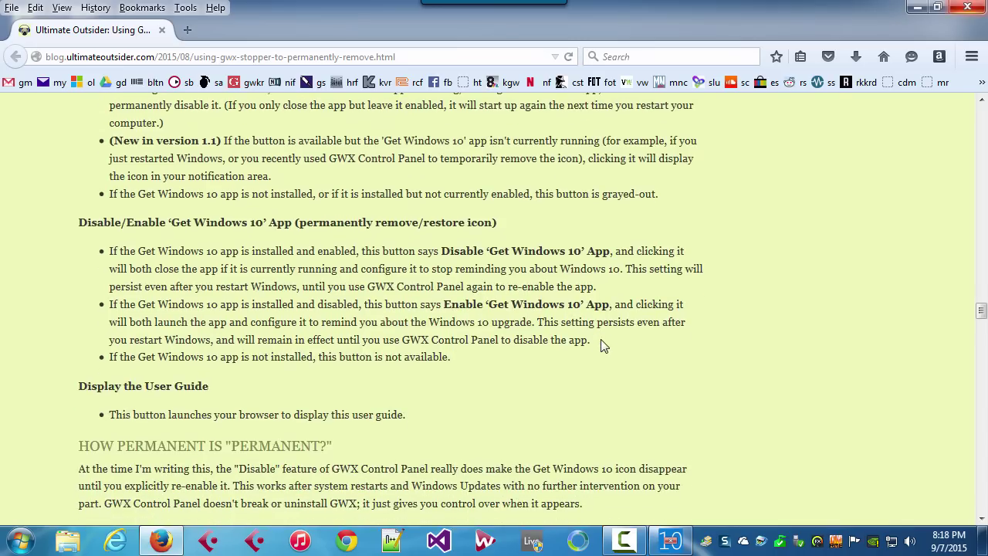